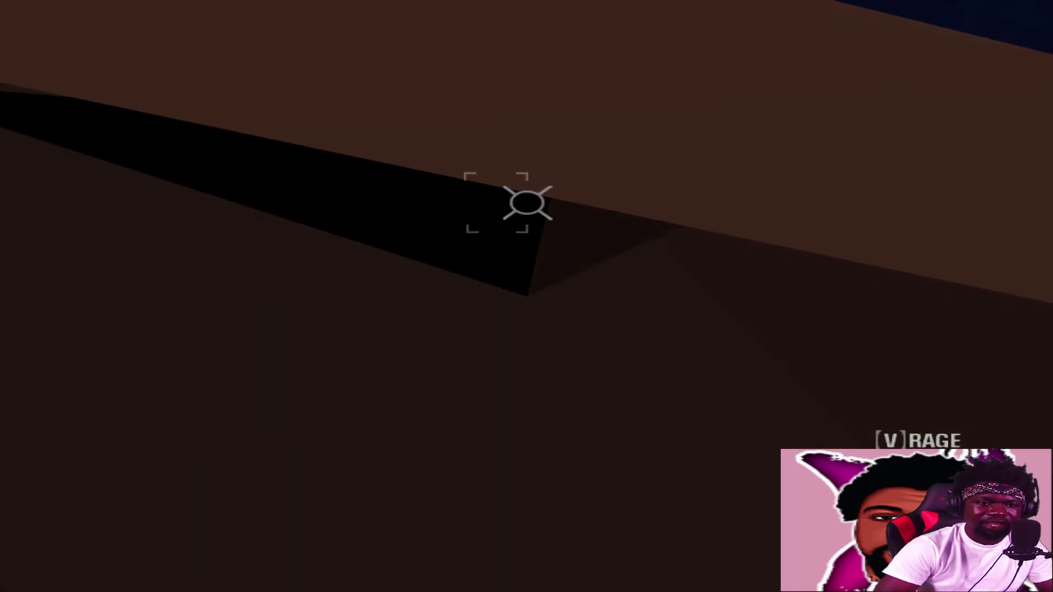
Fire at an enemy in Scarface while the game renders with the broken dark graphics.
left_click(483, 205)
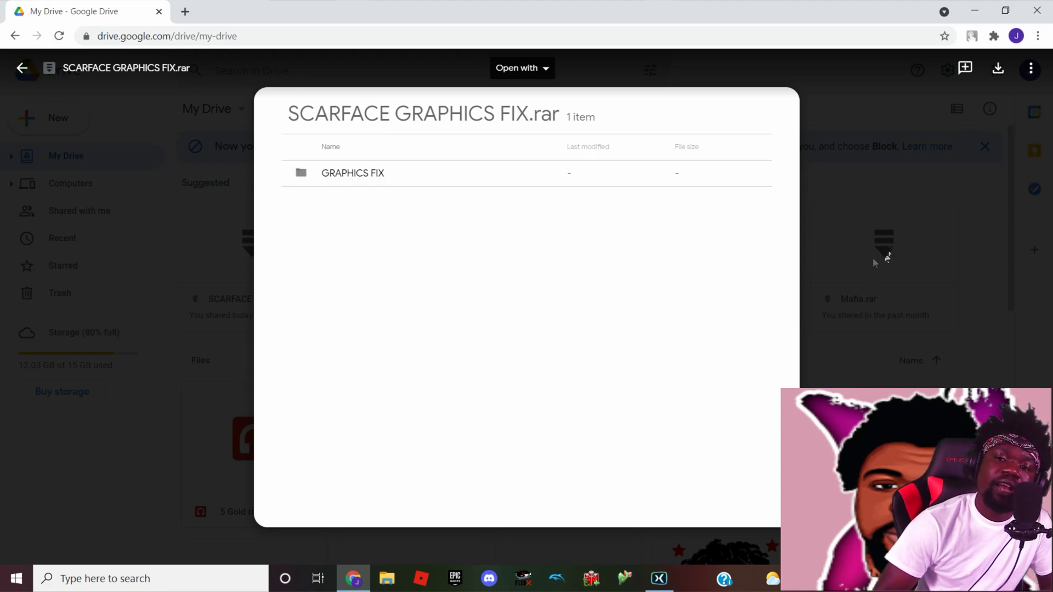
Download SCARFACE GRAPHICS FIX.rar, inspect its GRAPHICS FIX folder, then minimize Chrome.
left_click(996, 78)
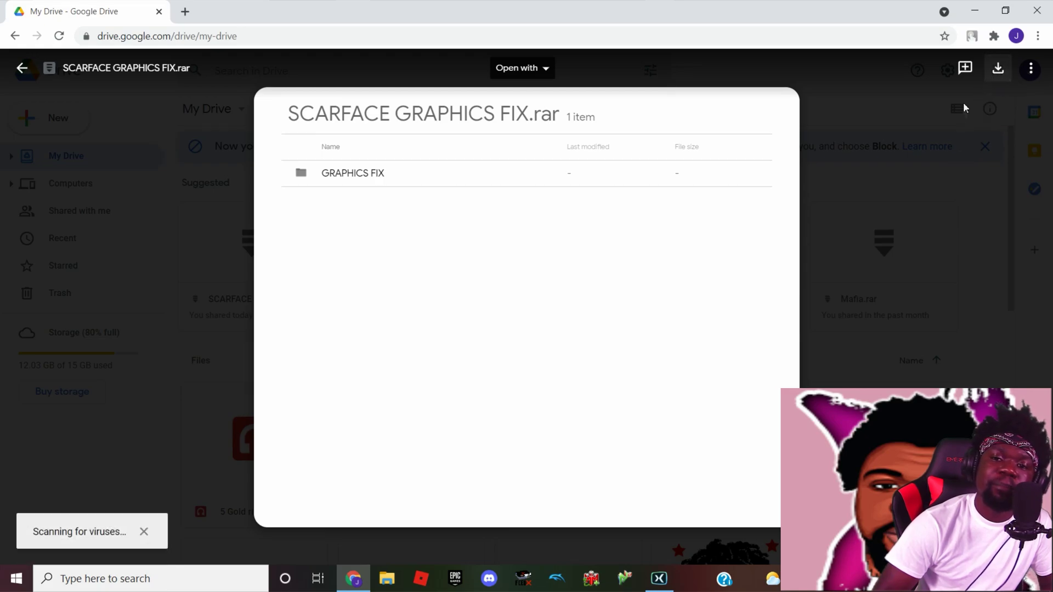
double_click(681, 175)
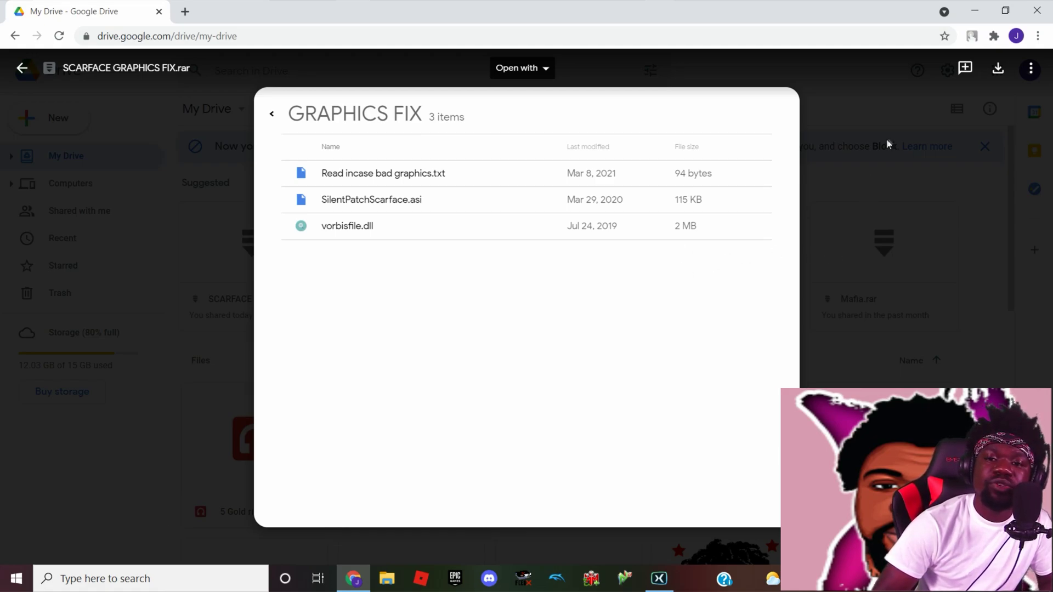
left_click(975, 11)
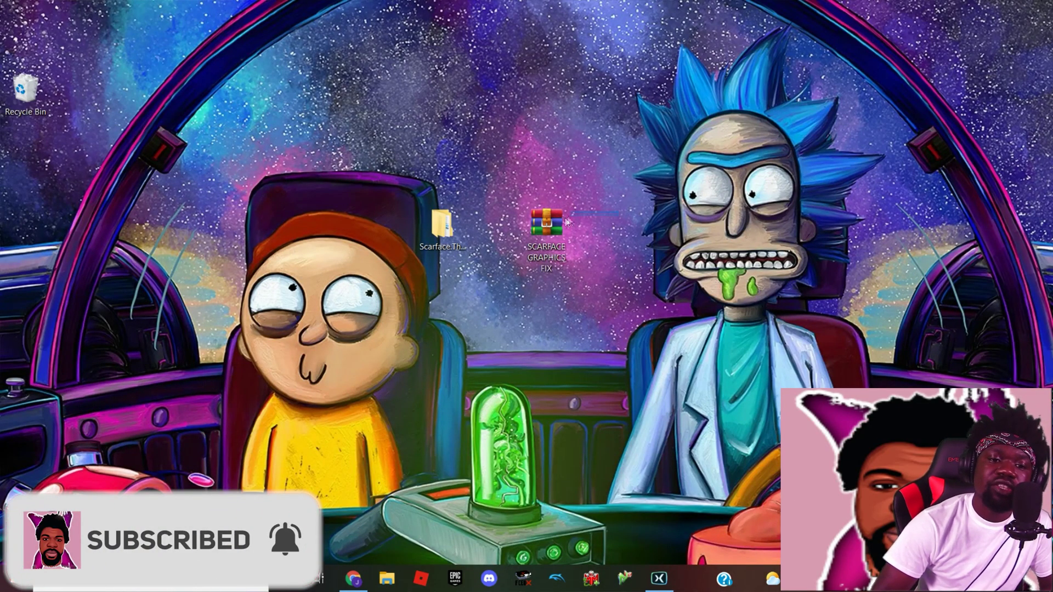
Extract the SCARFACE GRAPHICS FIX archive to a 'SCARFACE GRAPHICS FIX' folder on the desktop.
left_click(546, 236)
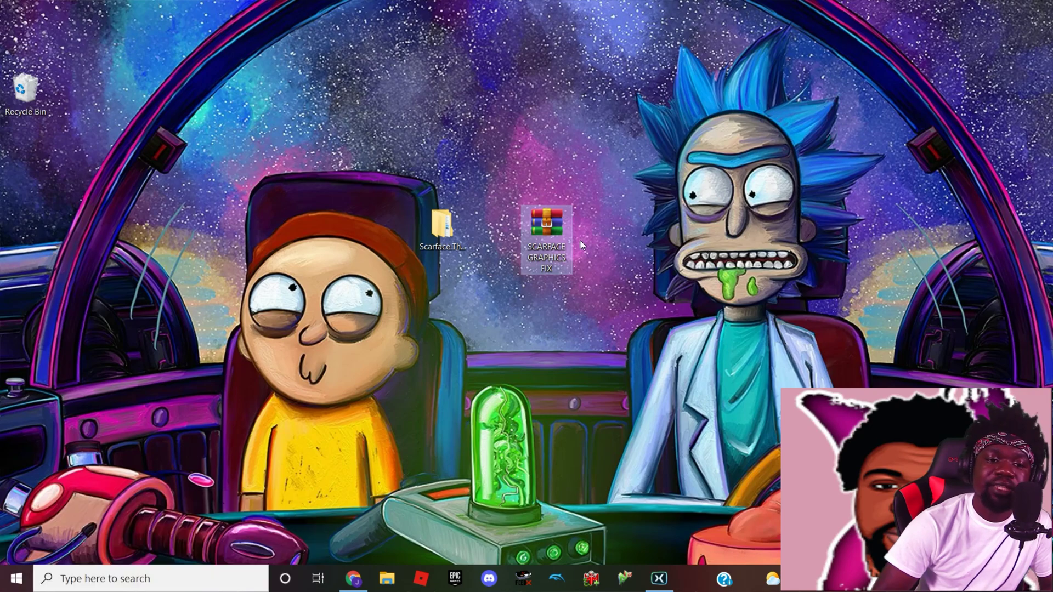
left_click_drag(550, 228, 603, 225)
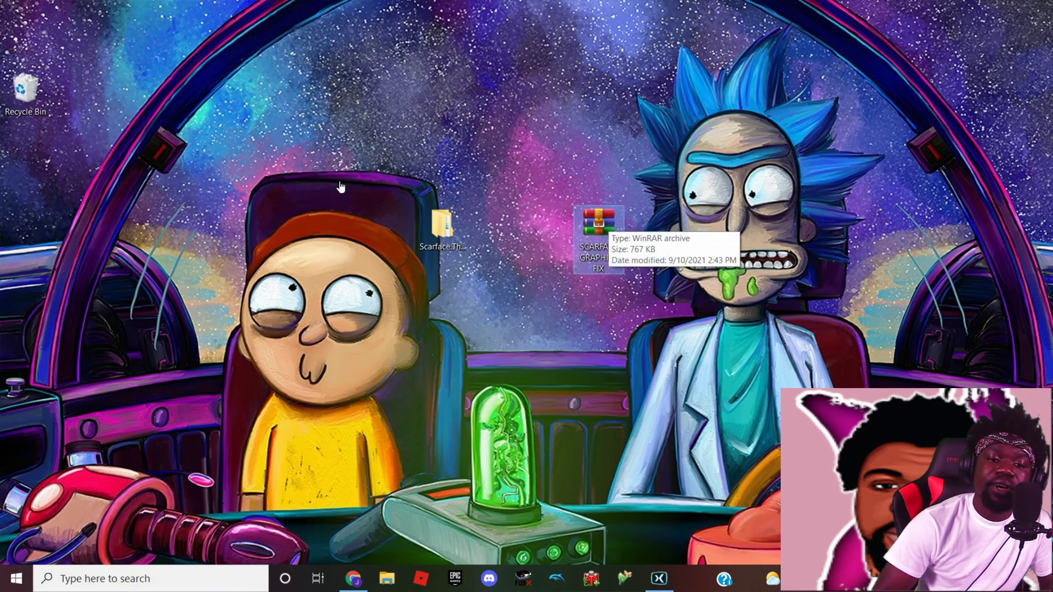
right_click(604, 221)
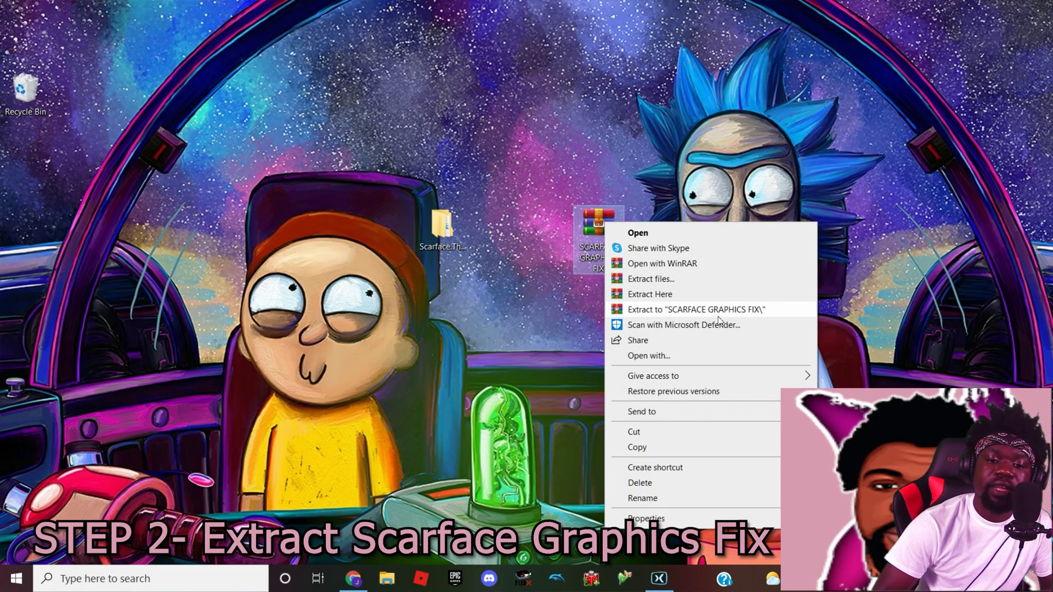
left_click(751, 310)
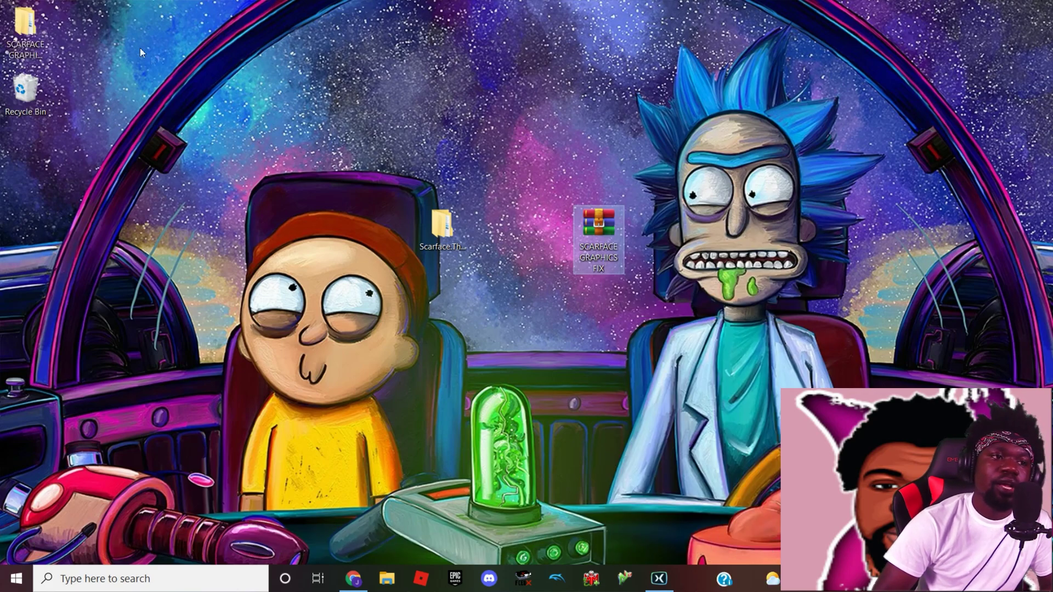
Rearrange the desktop icons, moving the archive right and placing the extracted folder in its spot.
left_click_drag(26, 33, 531, 222)
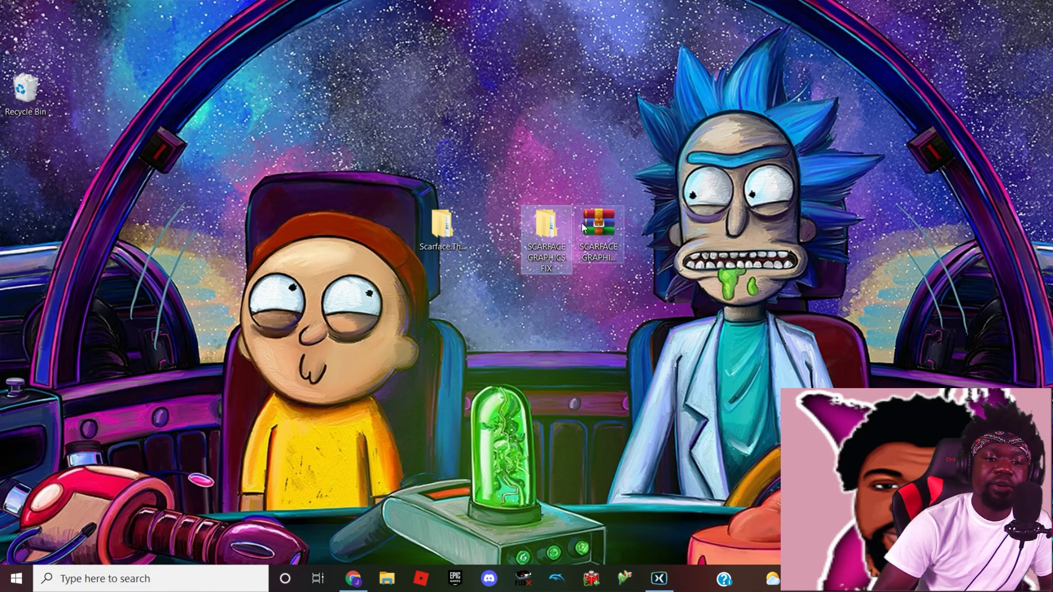
left_click(598, 226)
left_click_drag(866, 224, 863, 225)
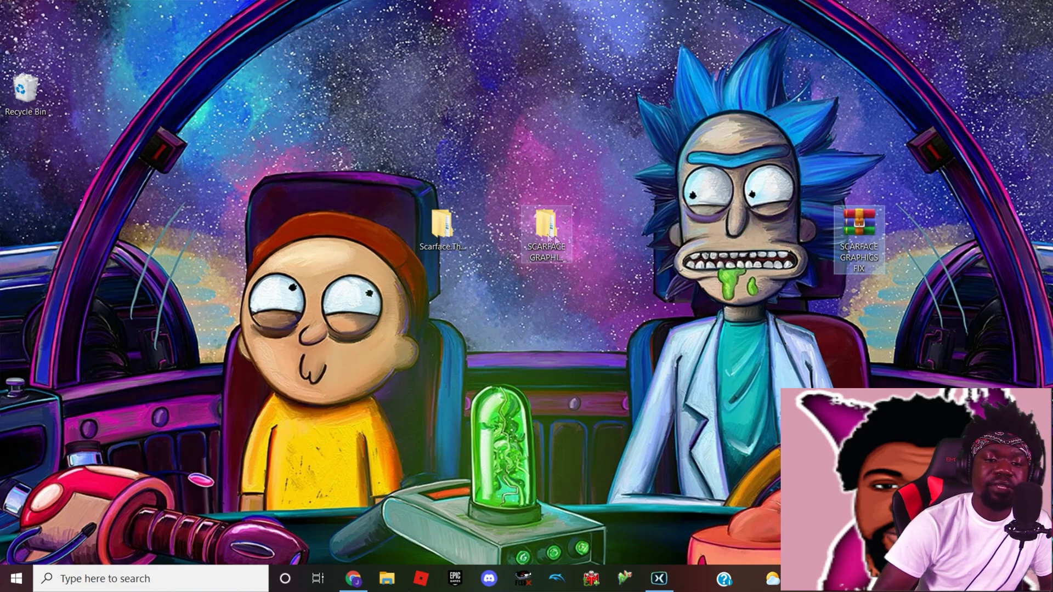
left_click_drag(546, 227, 597, 229)
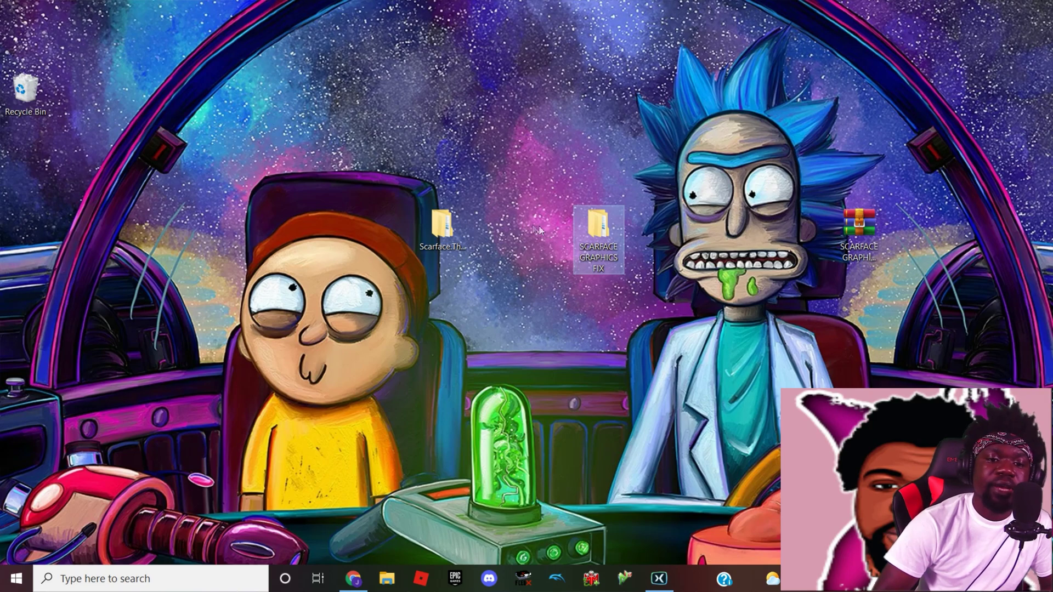
Copy SilentPatchScarface.asi and vorbisfile.dll from SCARFACE GRAPHICS FIX\GRAPHICS FIX, then close the window.
double_click(595, 221)
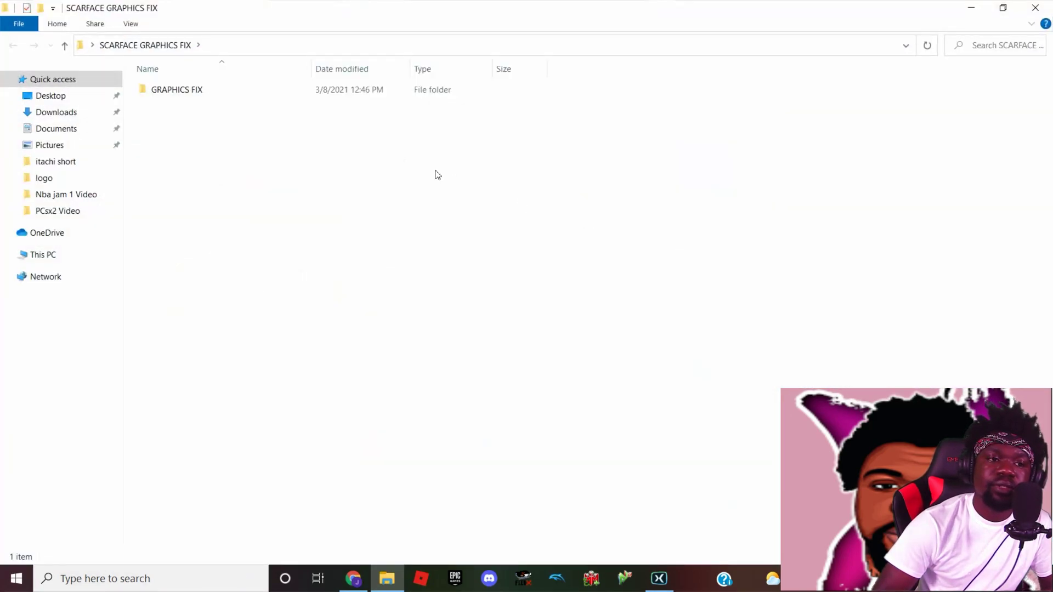
double_click(340, 94)
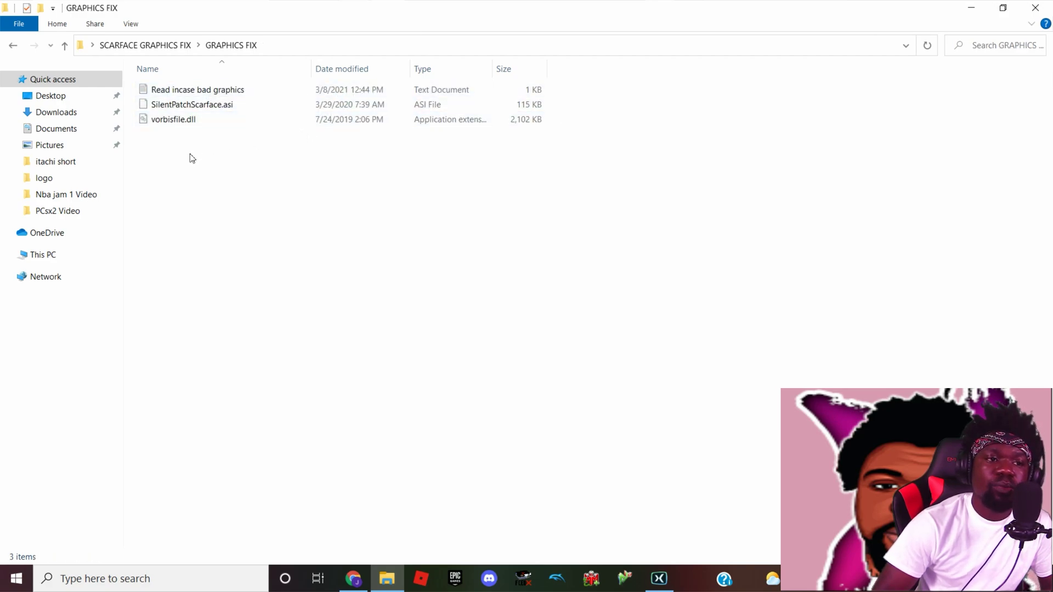
left_click_drag(186, 133, 201, 109)
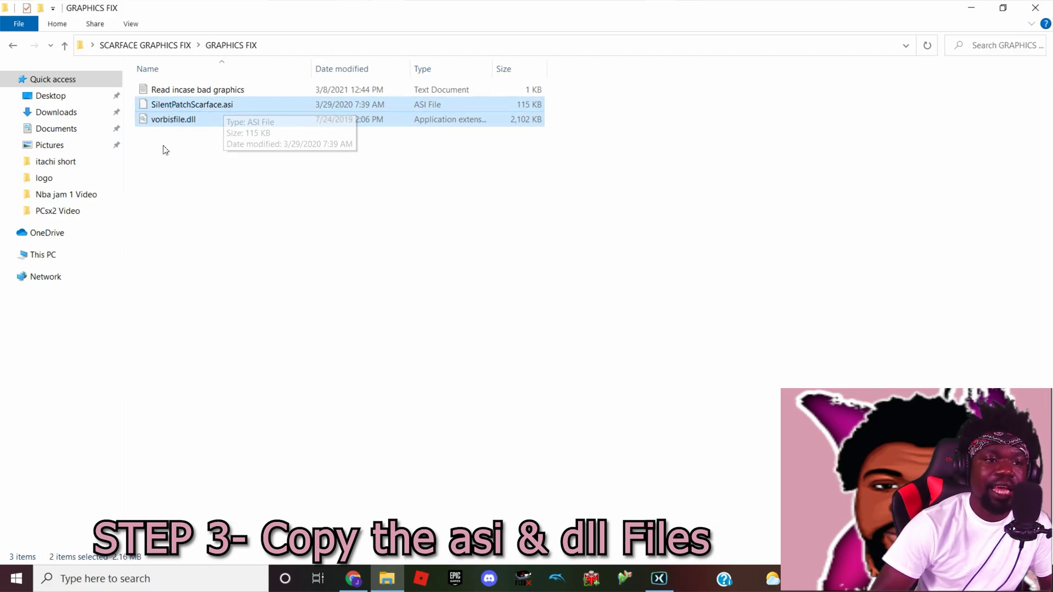
right_click(199, 108)
left_click(247, 271)
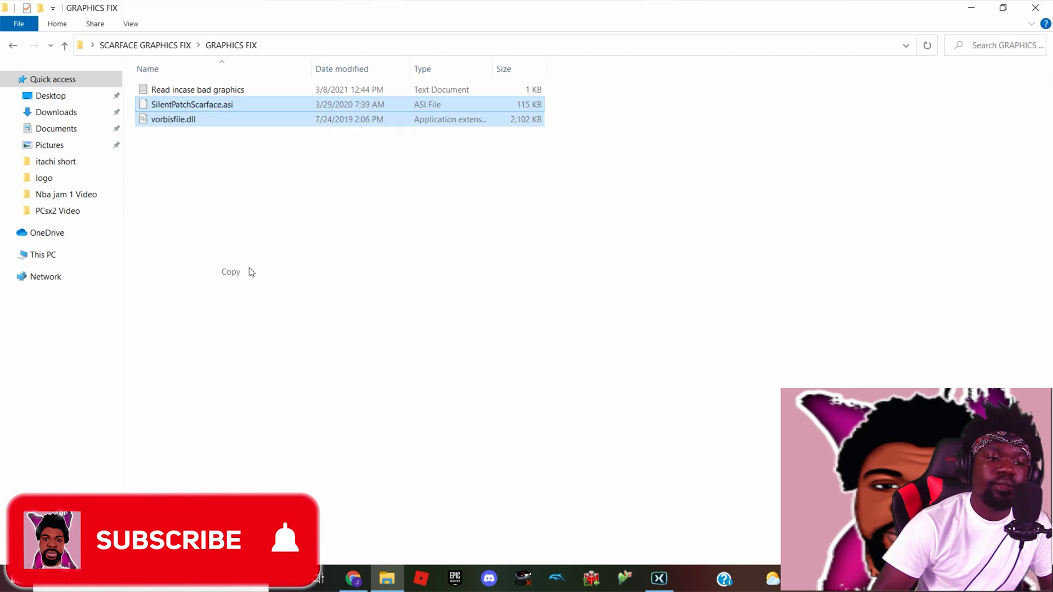
left_click(230, 224)
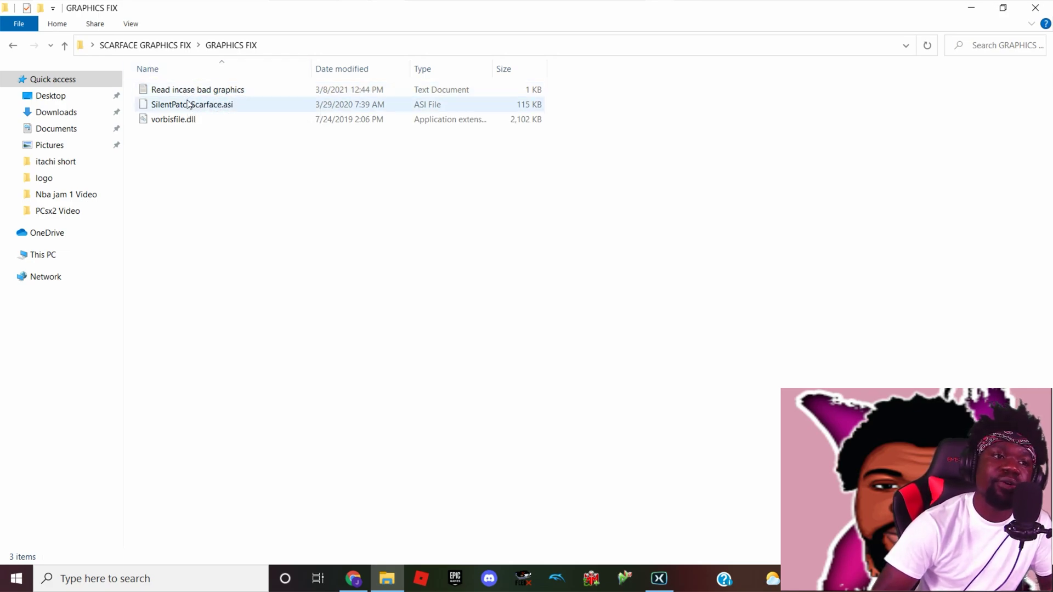
left_click(1048, 5)
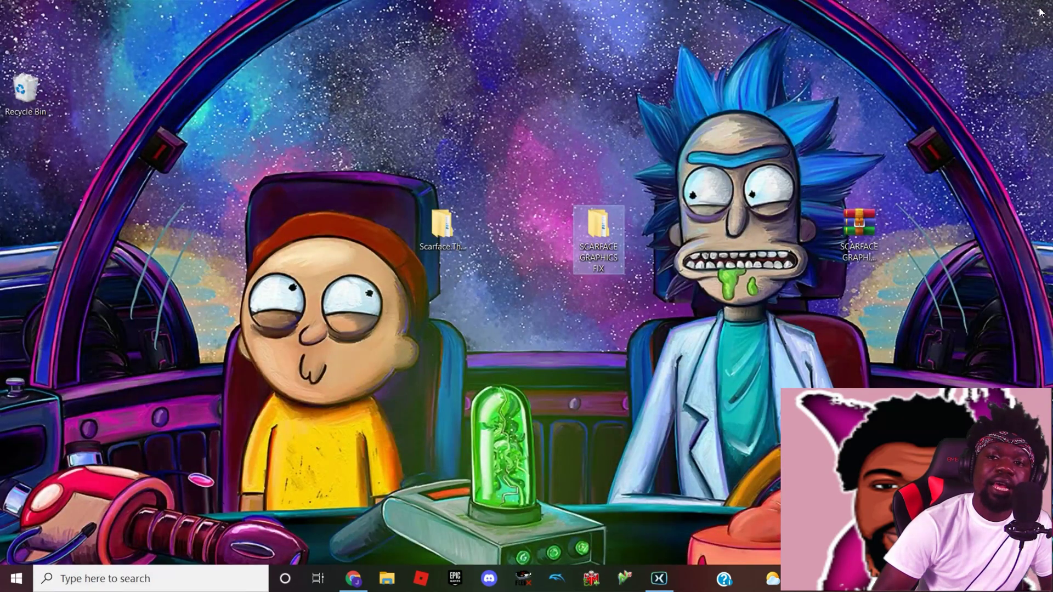
Navigate through the Scarface.The.World.is.Yours folders down to the Scarface folder with 18 game files.
double_click(440, 226)
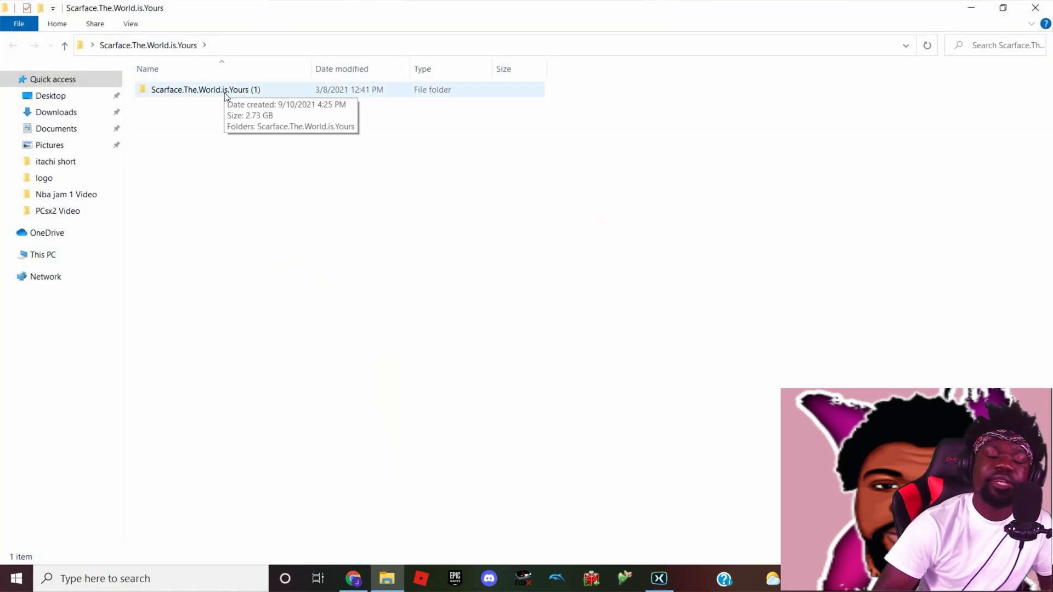
left_click(221, 95)
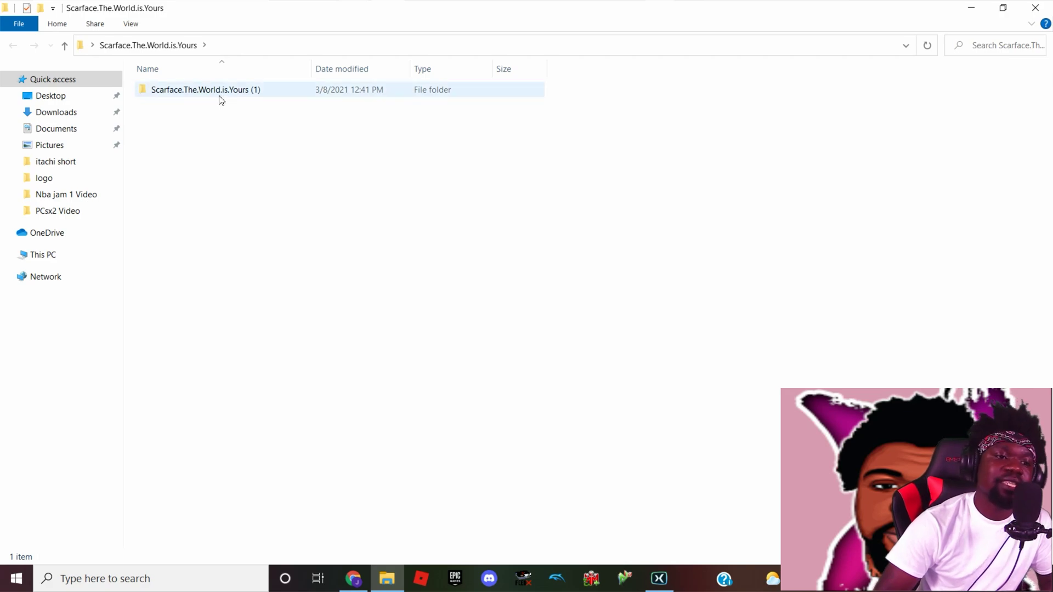
double_click(221, 97)
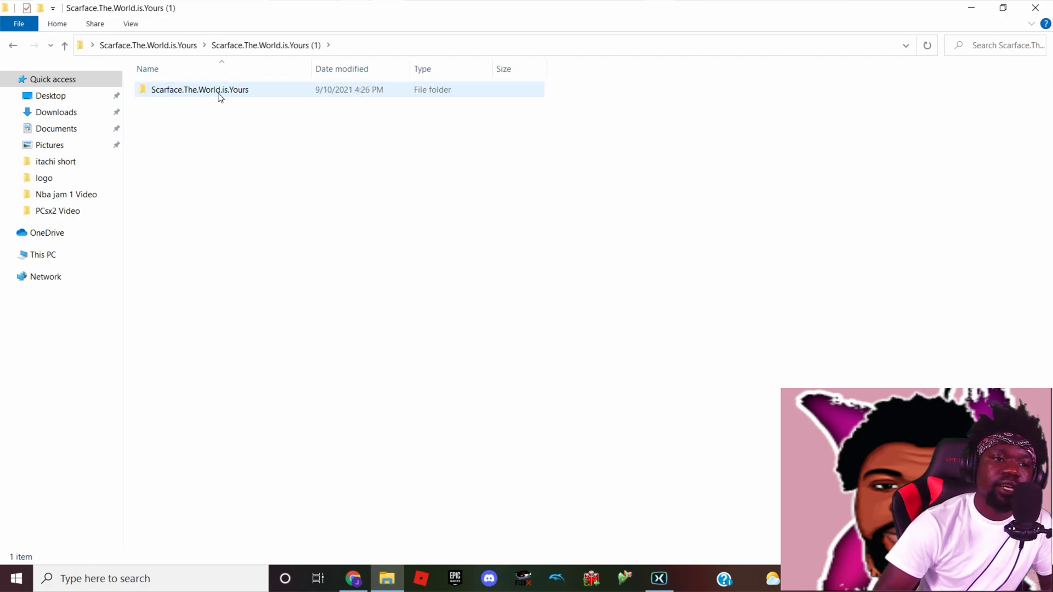
double_click(221, 97)
double_click(217, 105)
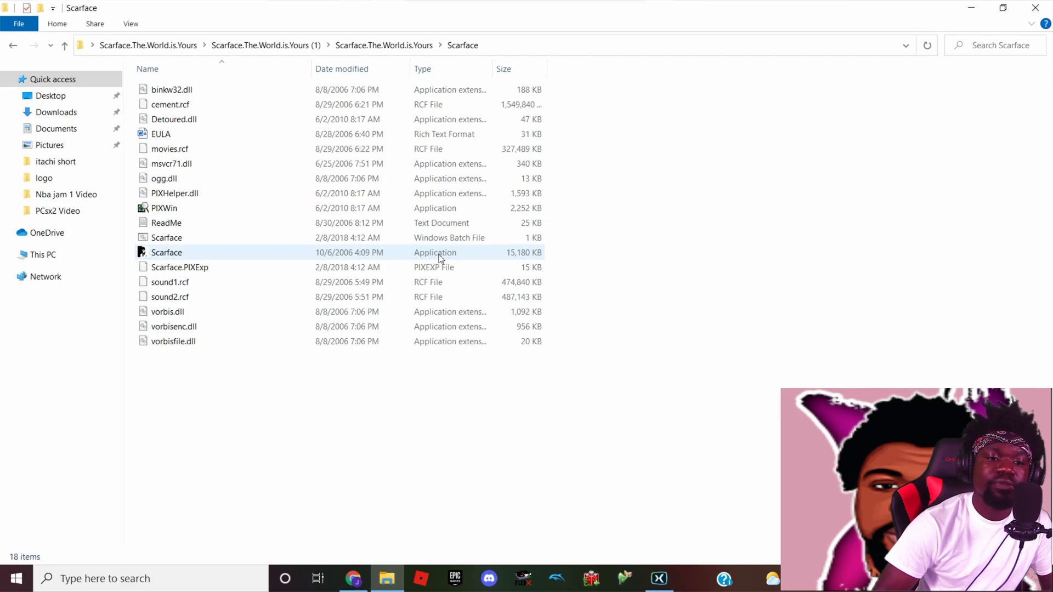
Paste the fix files into the Scarface folder, replacing vorbisfile.dll, and launch the Scarface application.
right_click(298, 388)
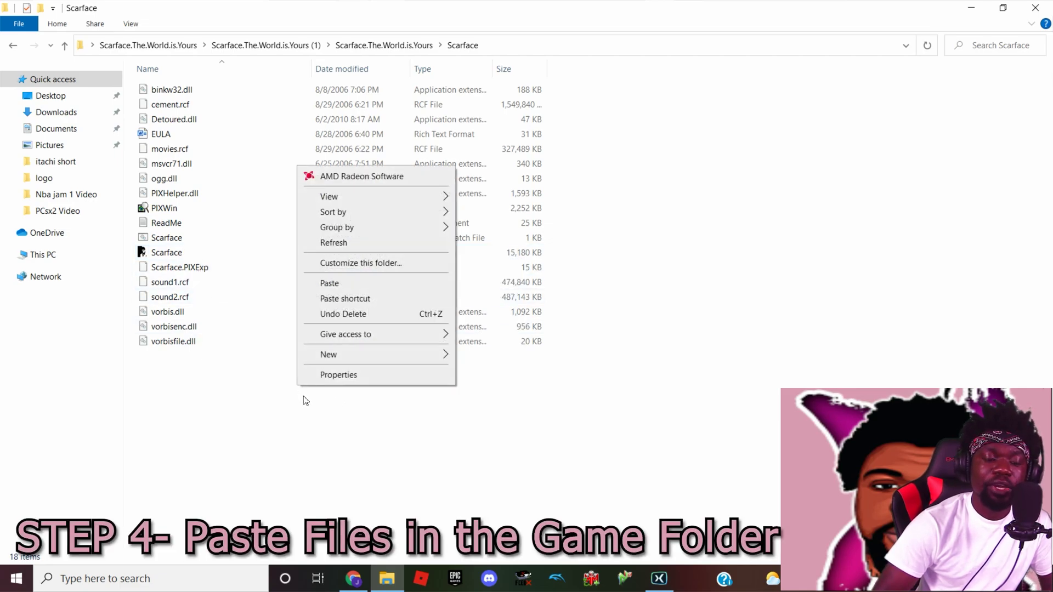
left_click(360, 286)
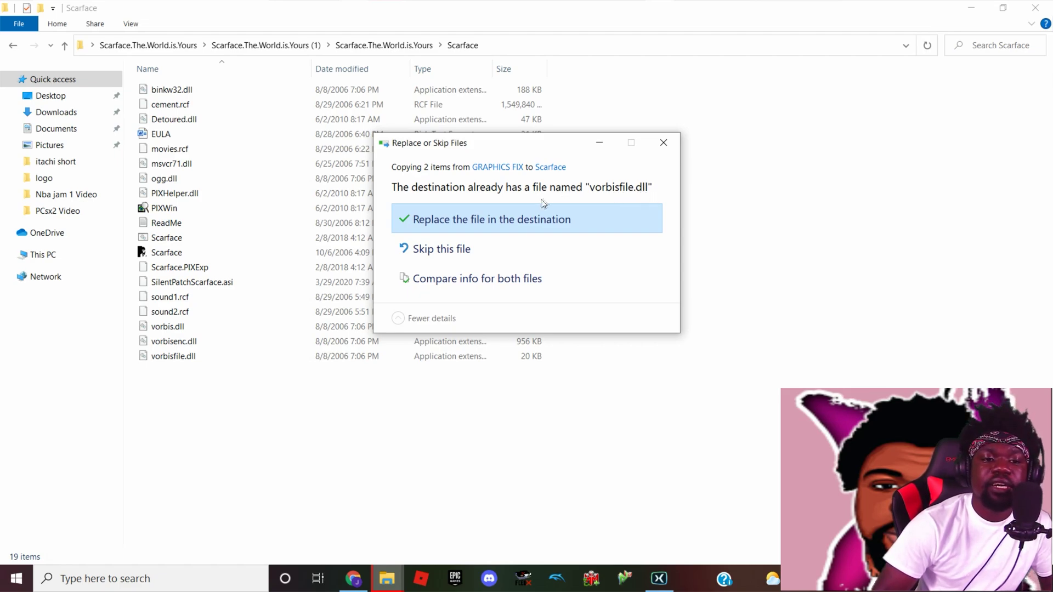
left_click(472, 224)
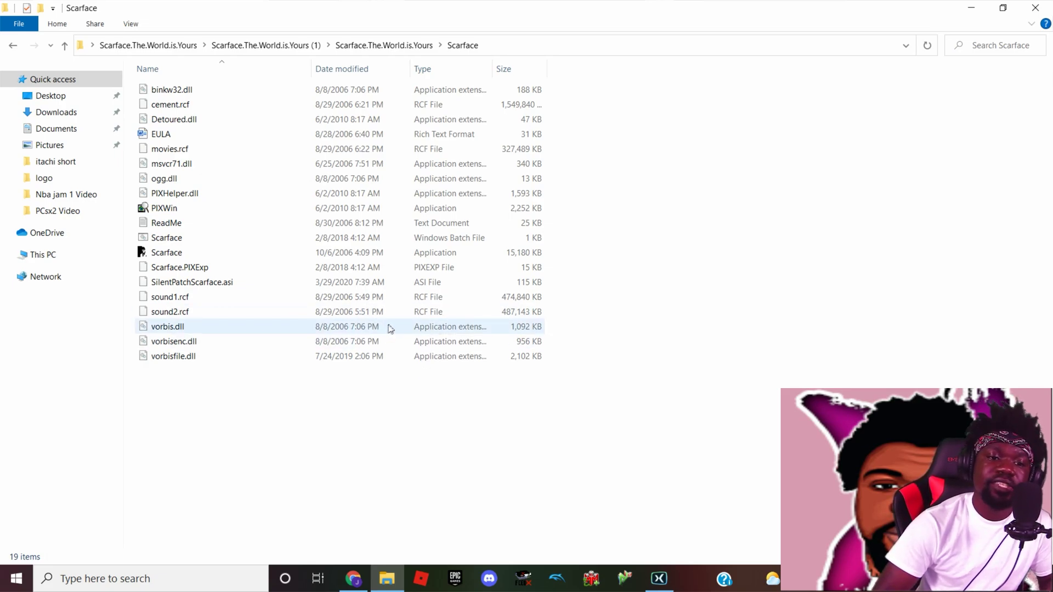
left_click(382, 254)
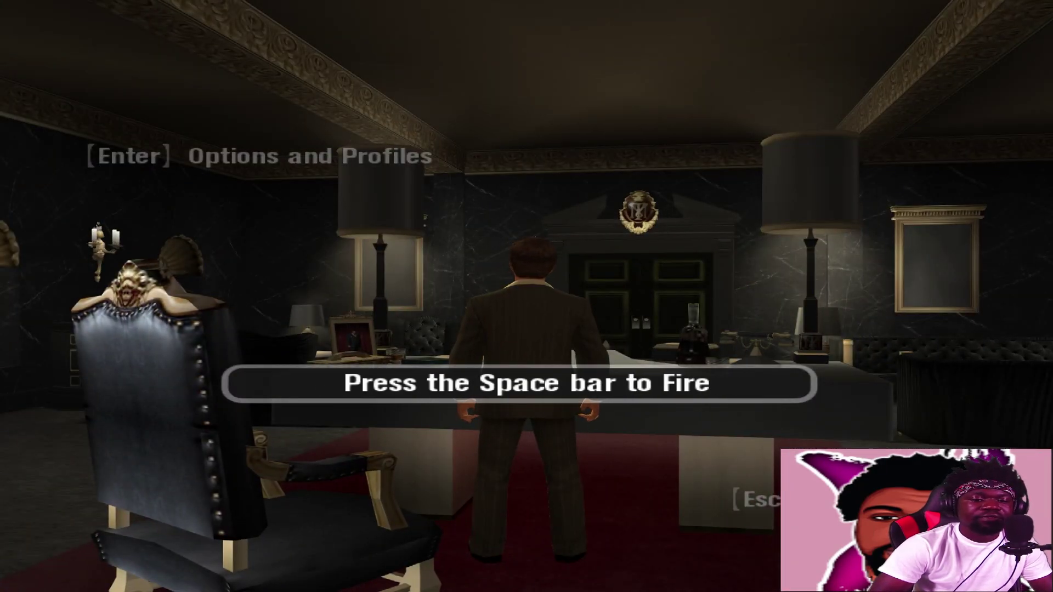
Answer the vibration prompt, play with Blind Rage (V), then pause with Esc.
key("Return")
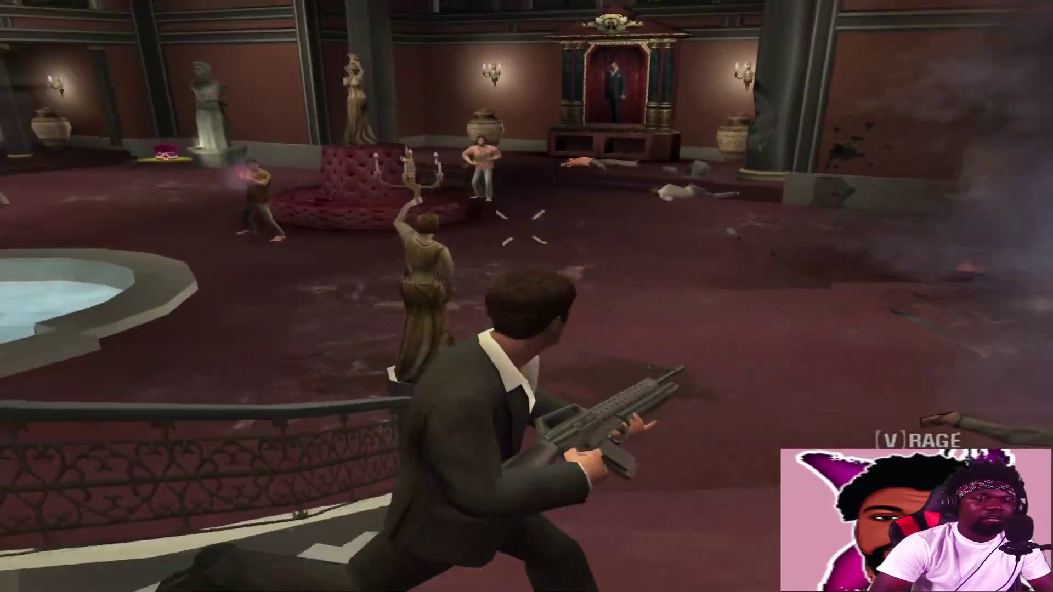
key("v")
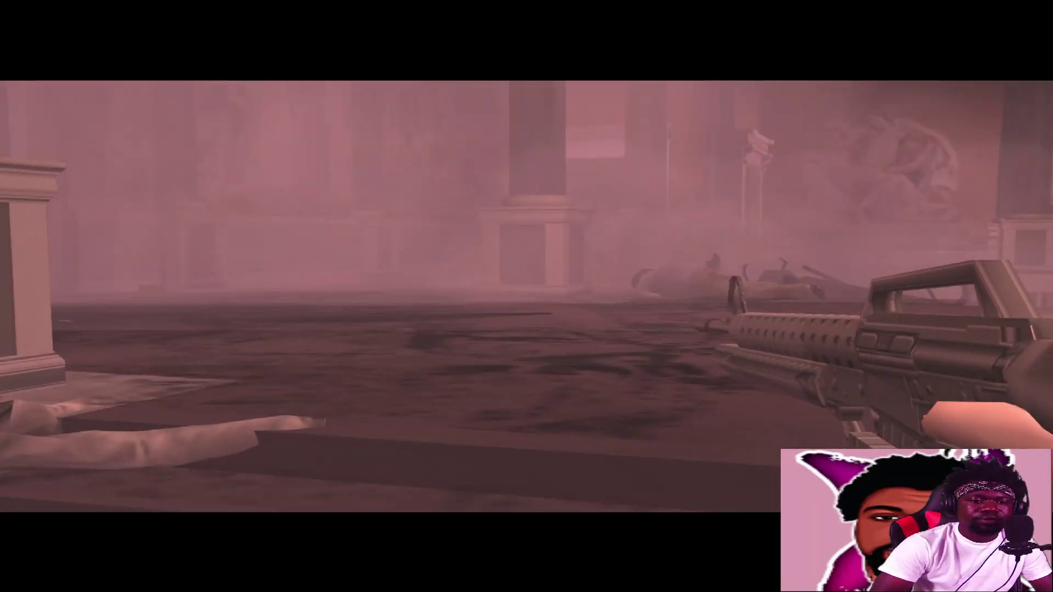
key("Escape")
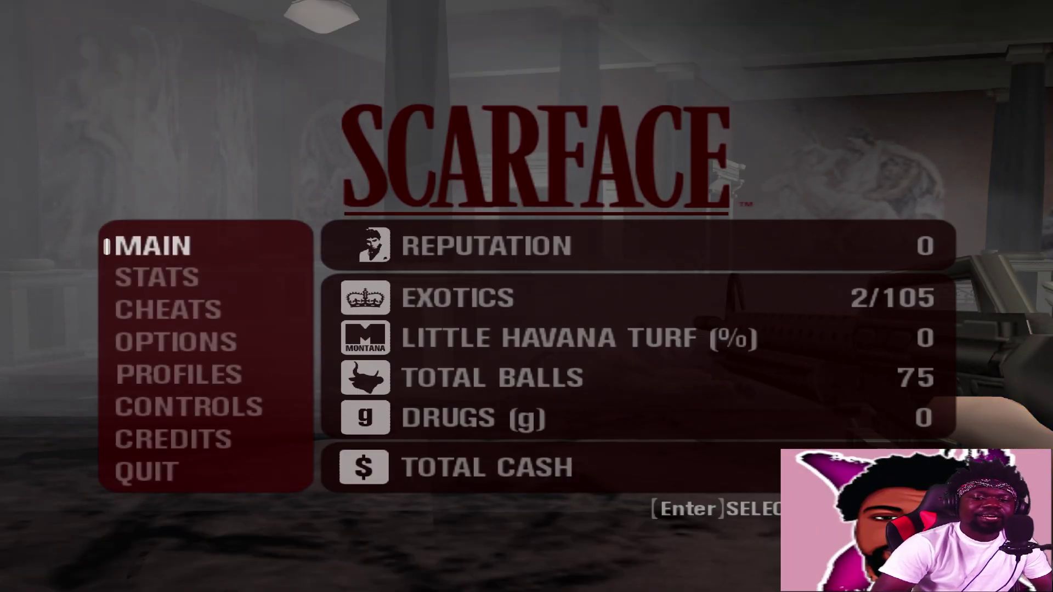